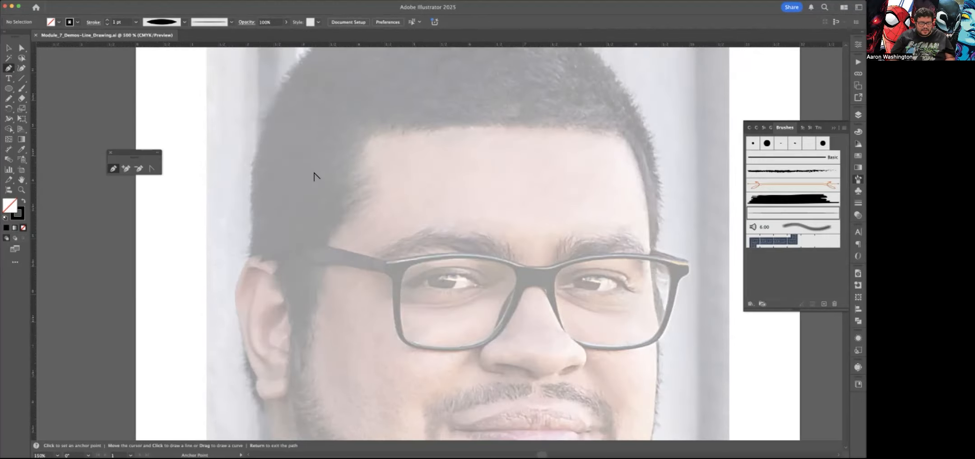
Step: Trace the back edge of the ear with the Pen tool, from the hairline down to just above the lobe
scroll(315, 172, "down", 5)
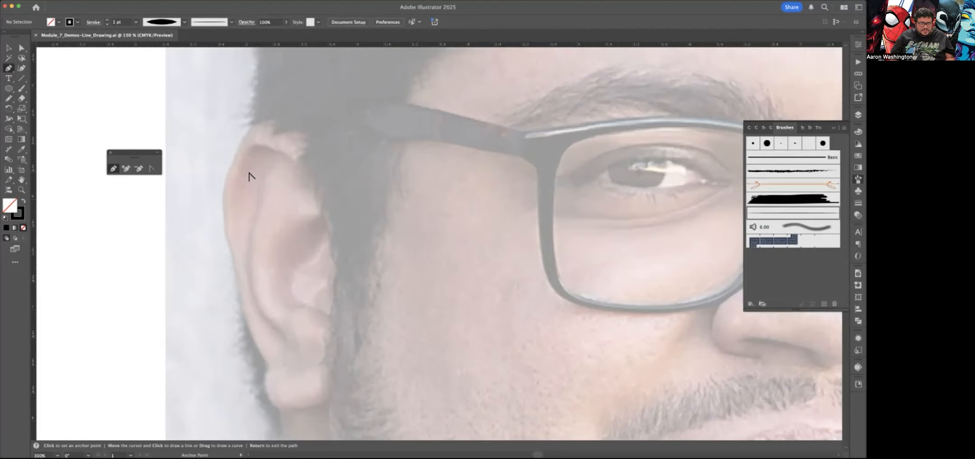
scroll(251, 176, "up", 3)
left_click(248, 131)
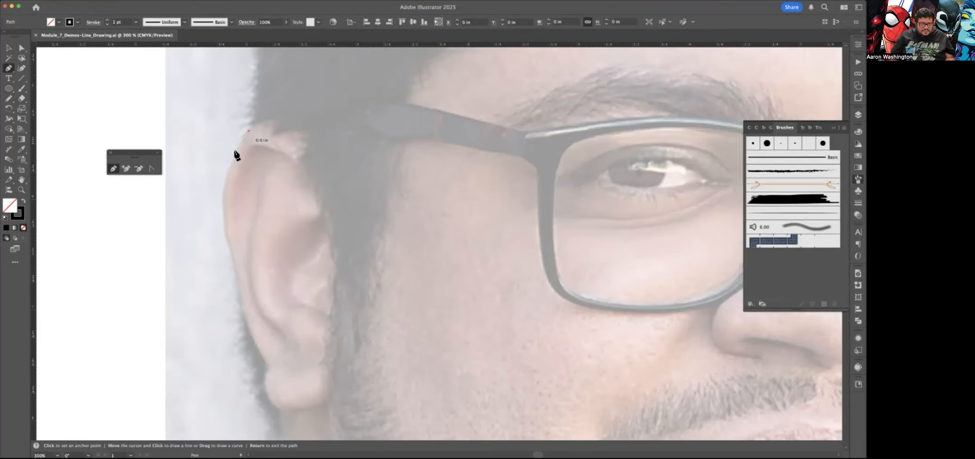
left_click(222, 191)
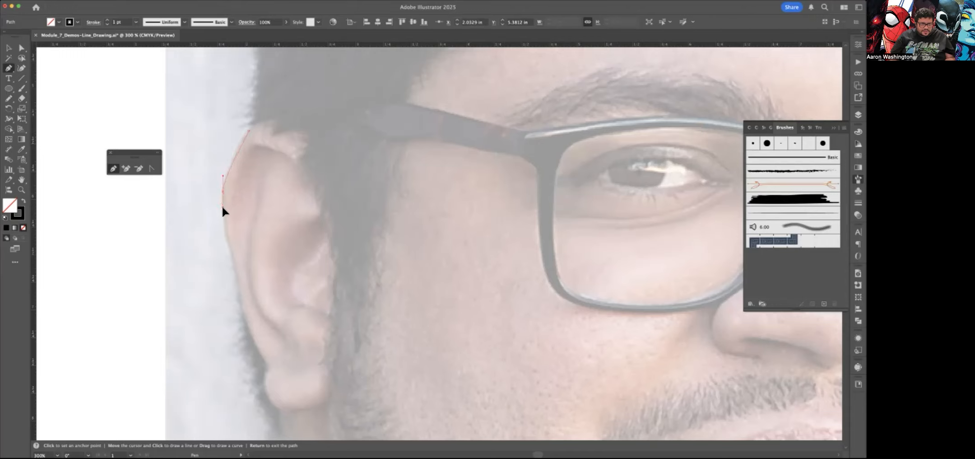
left_click_drag(222, 210, 223, 211)
left_click(230, 249)
left_click(235, 262)
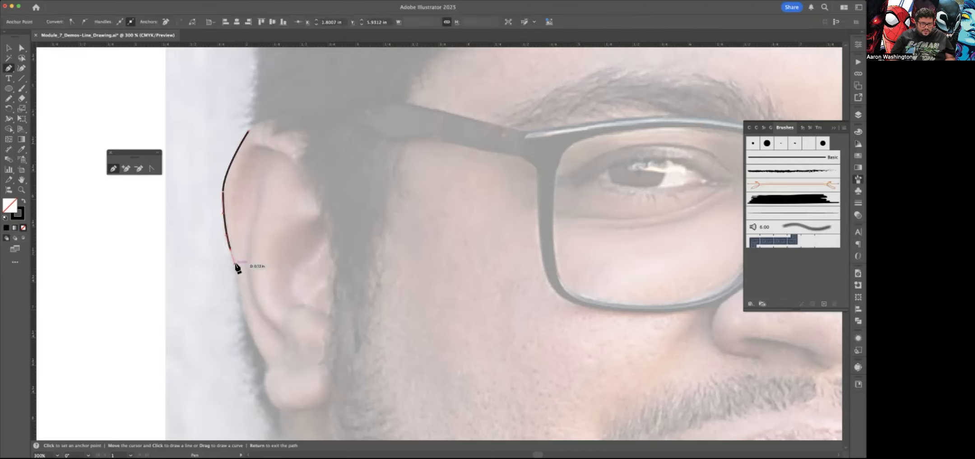
left_click(241, 302)
left_click(247, 332)
left_click(255, 344)
left_click_drag(262, 355, 263, 356)
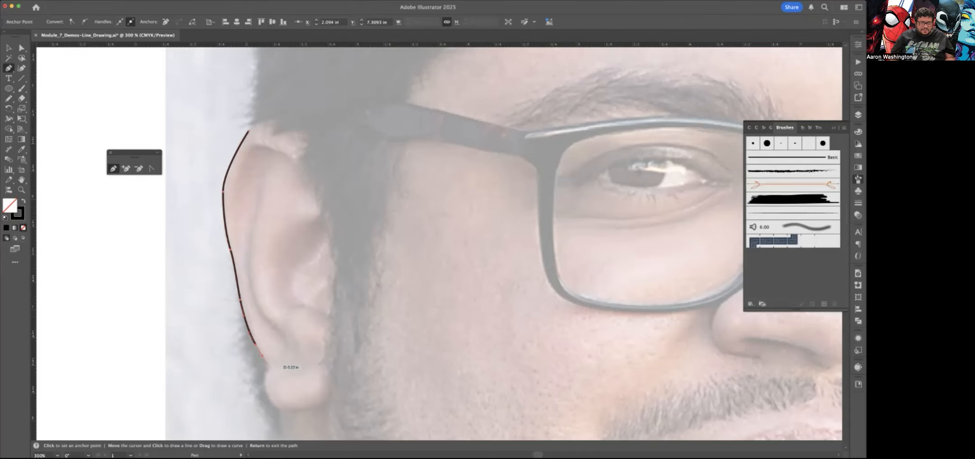
Step: Continue the path around the earlobe to finish an ear outline about 0.96 in wide and 2.54 in tall, and deselect it
left_click_drag(268, 364, 269, 371)
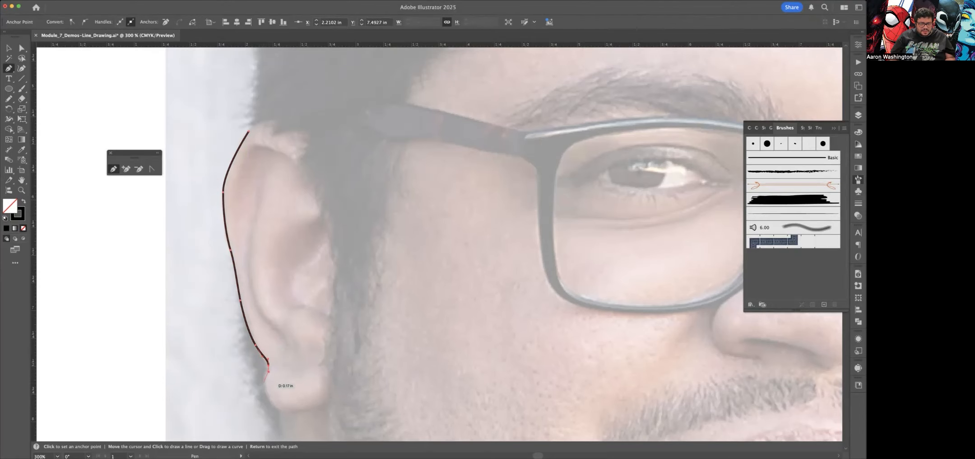
left_click_drag(265, 381, 265, 392)
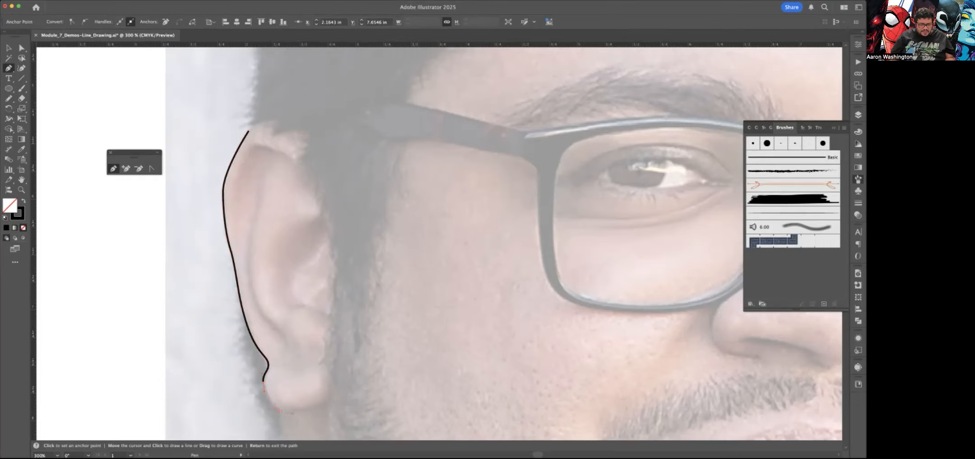
left_click_drag(293, 414, 291, 412)
left_click(329, 396)
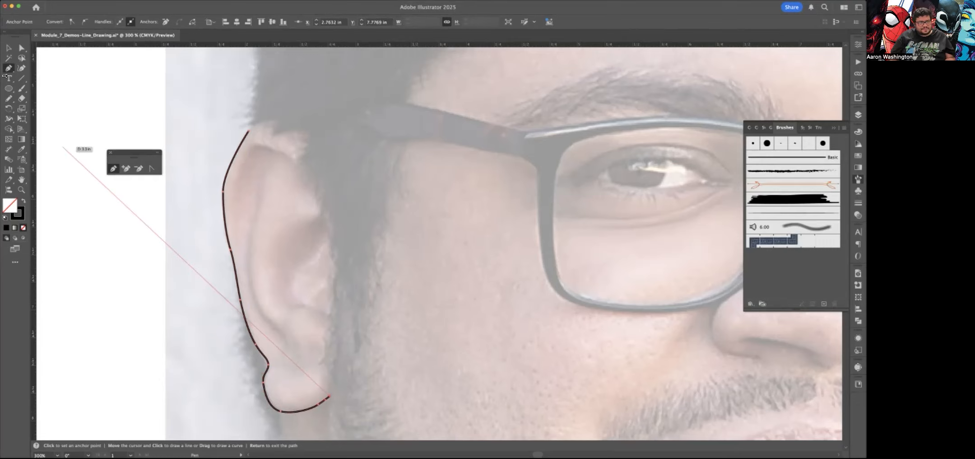
left_click(10, 48)
left_click(100, 250)
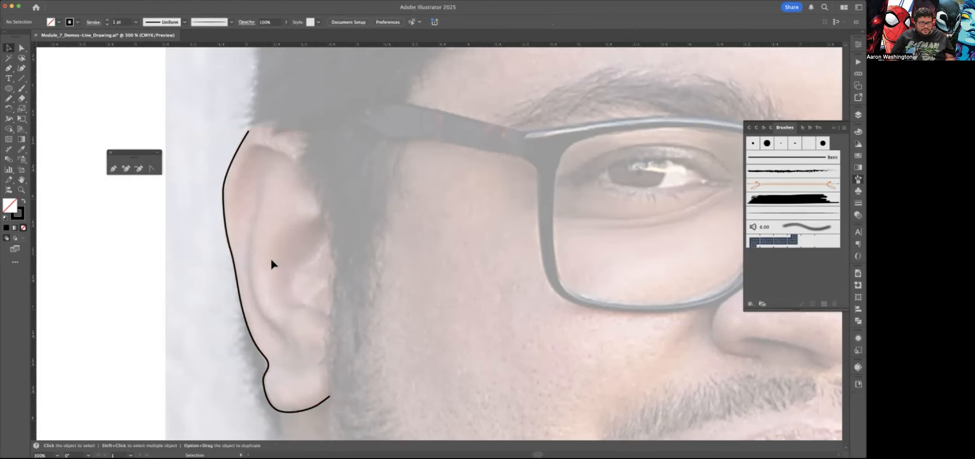
Step: Apply the tapered Drawing Brush Standard brush to the ear outline, undo it, and reapply it
left_click(235, 269)
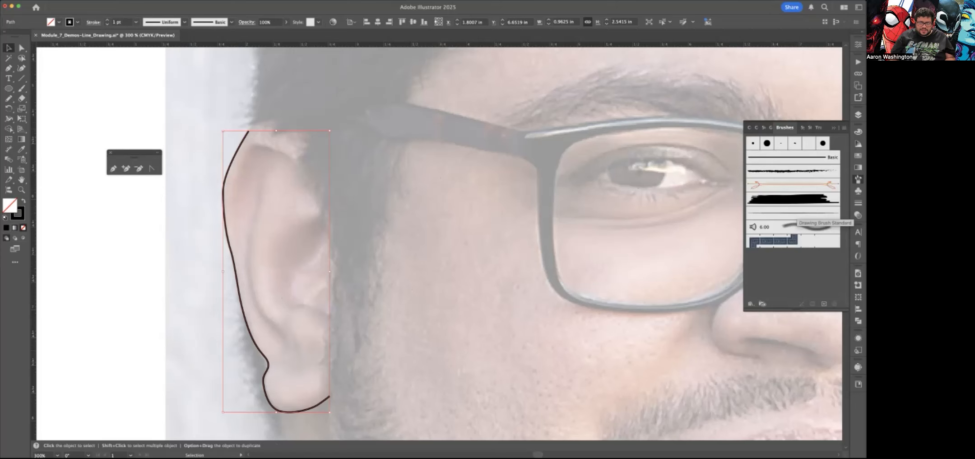
left_click(793, 213)
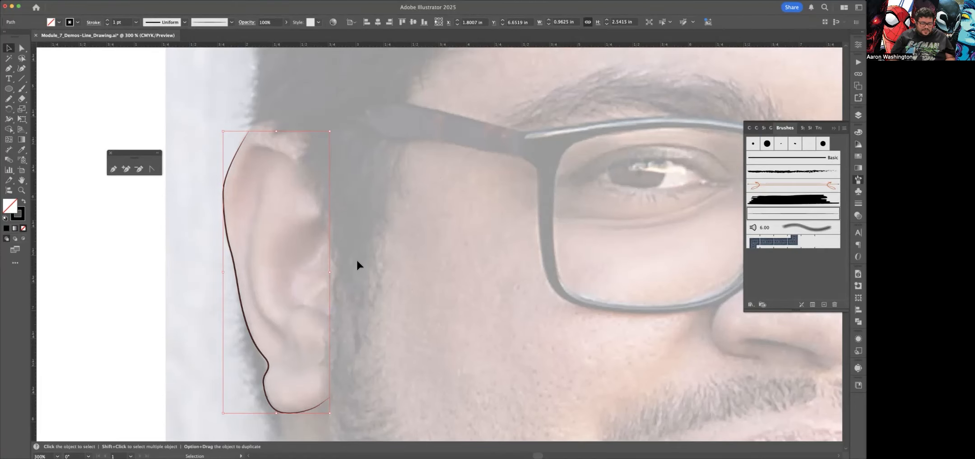
key("super+z")
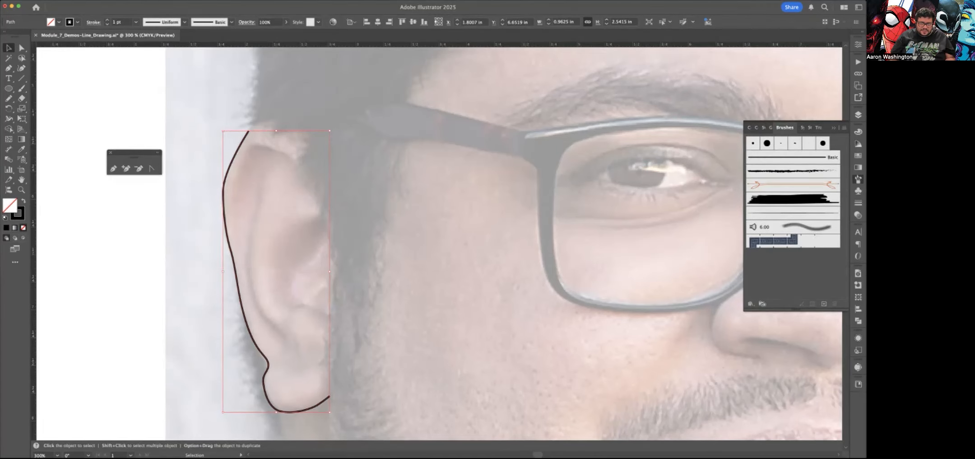
left_click(773, 212)
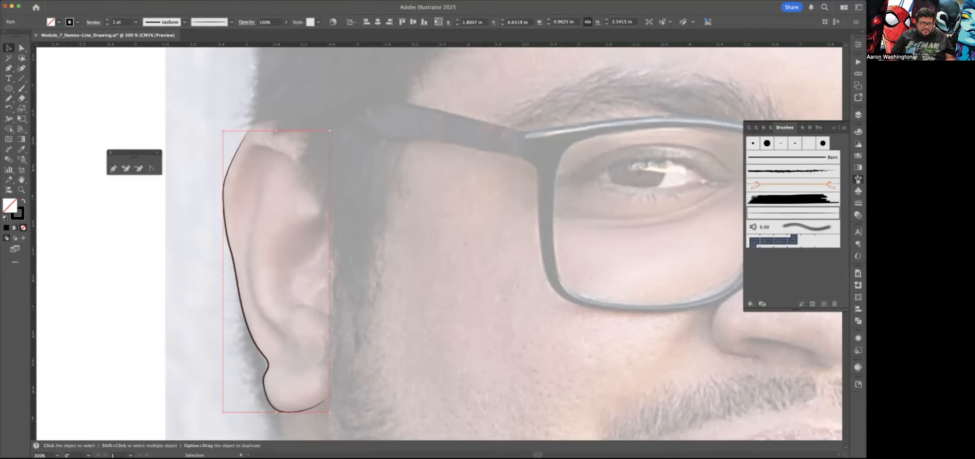
left_click(21, 47)
left_click(242, 222)
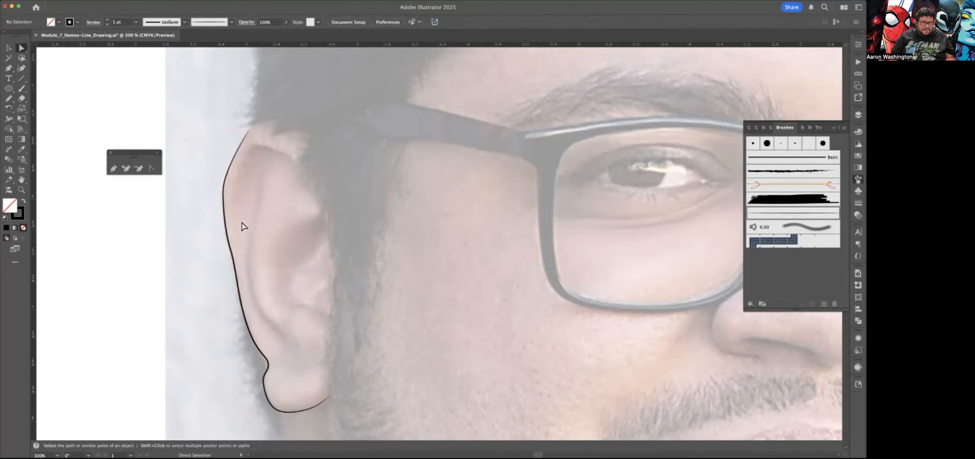
Step: Set the ear outline's stroke weight to 3 pt and deselect the path to check its tapered ends
left_click(237, 270)
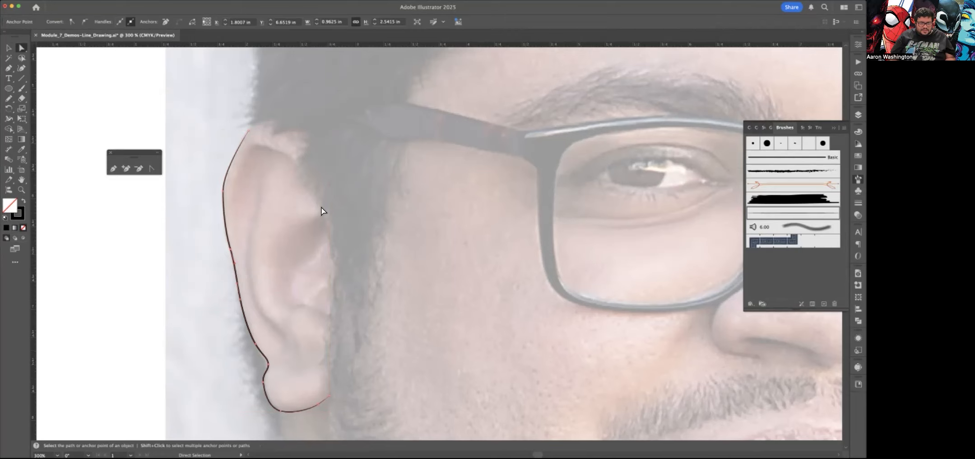
scroll(322, 205, "down", 1)
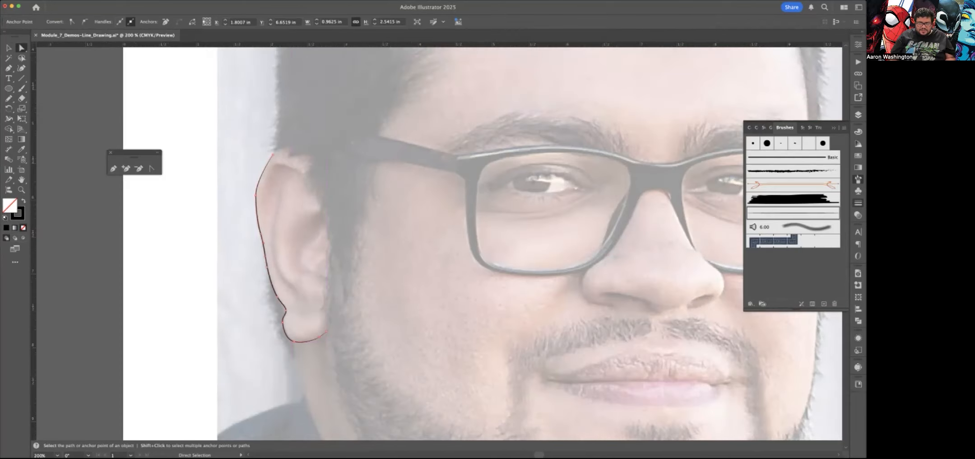
left_click(857, 203)
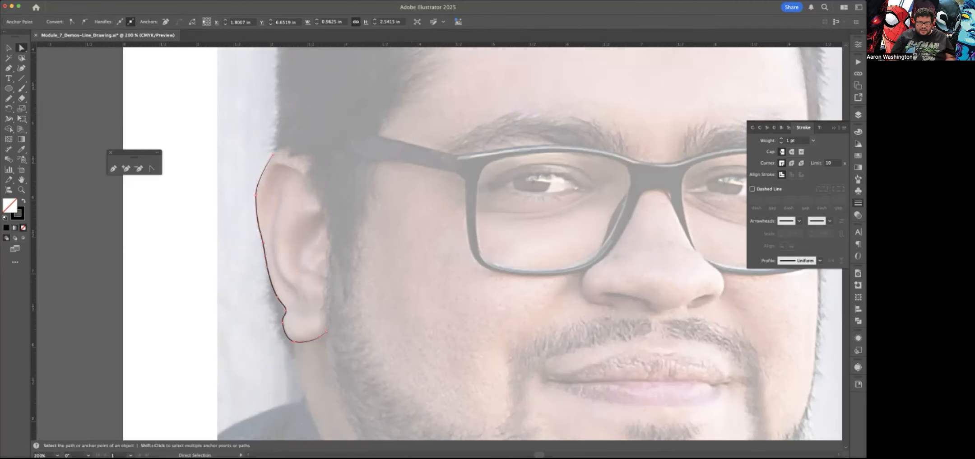
left_click(199, 3)
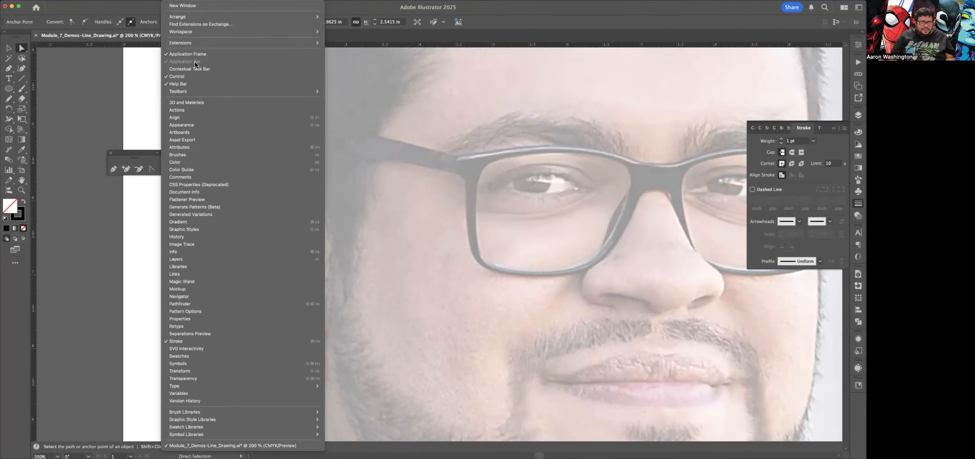
left_click(98, 316)
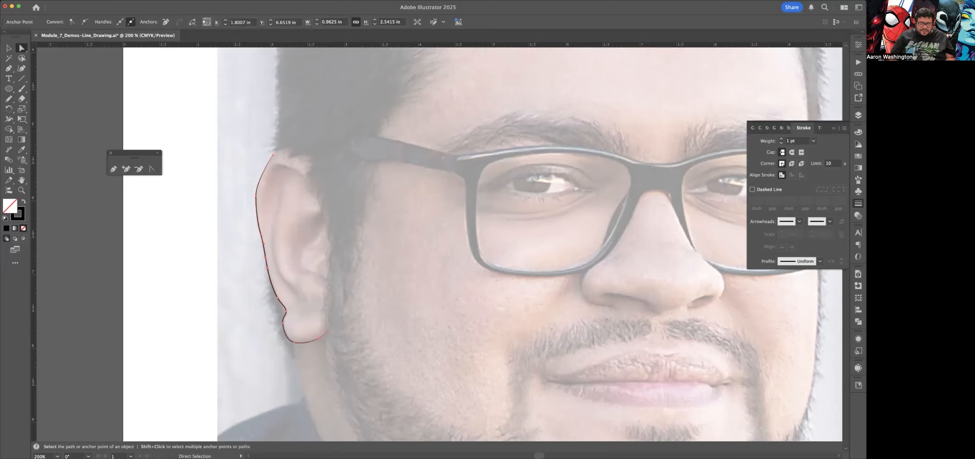
left_click(781, 137)
left_click(781, 138)
left_click(8, 50)
left_click(131, 87)
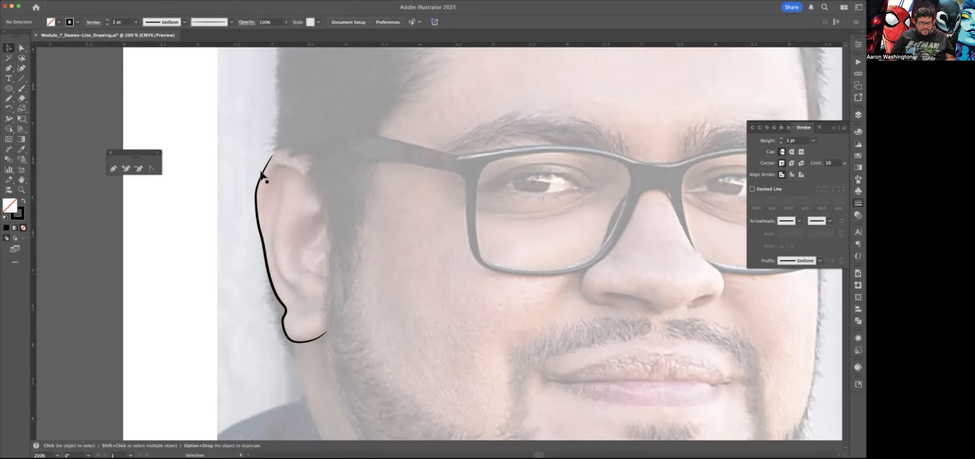
left_click(289, 297)
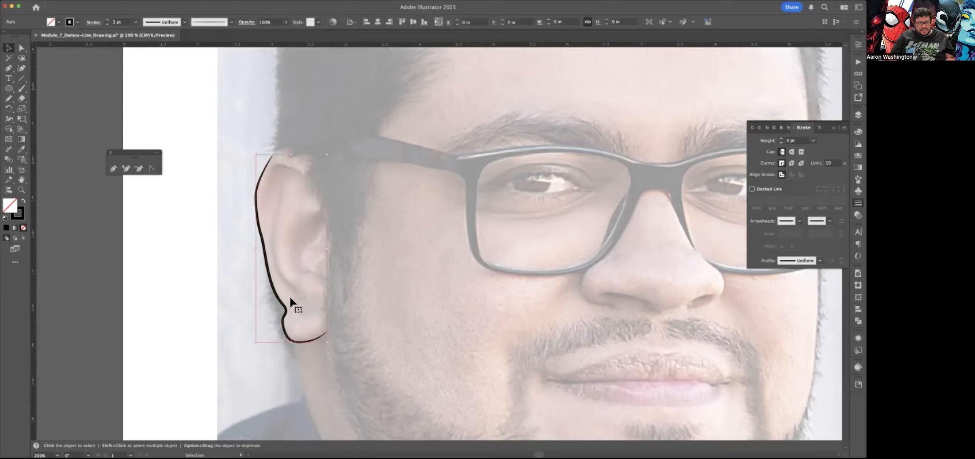
left_click(151, 116)
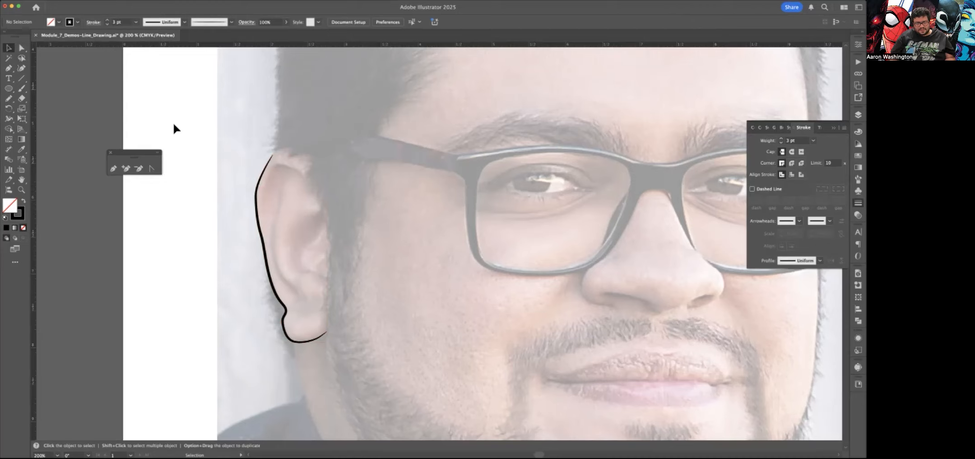
Step: Delete the ear outline drawn with the Pen tool
key("a")
scroll(321, 213, "right", 3)
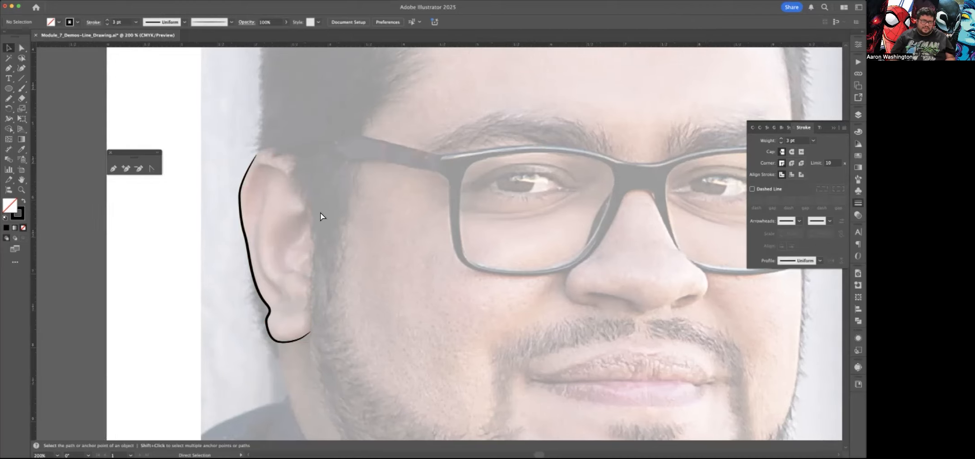
key("v")
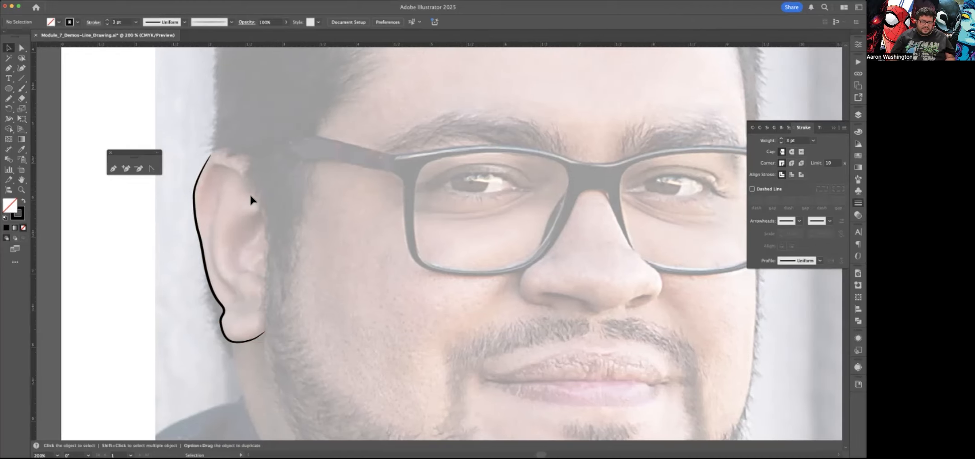
left_click(207, 258)
key("Delete")
Step: Switch to the Pencil tool, review its fidelity and path options, and accept them
scroll(183, 184, "up", 1)
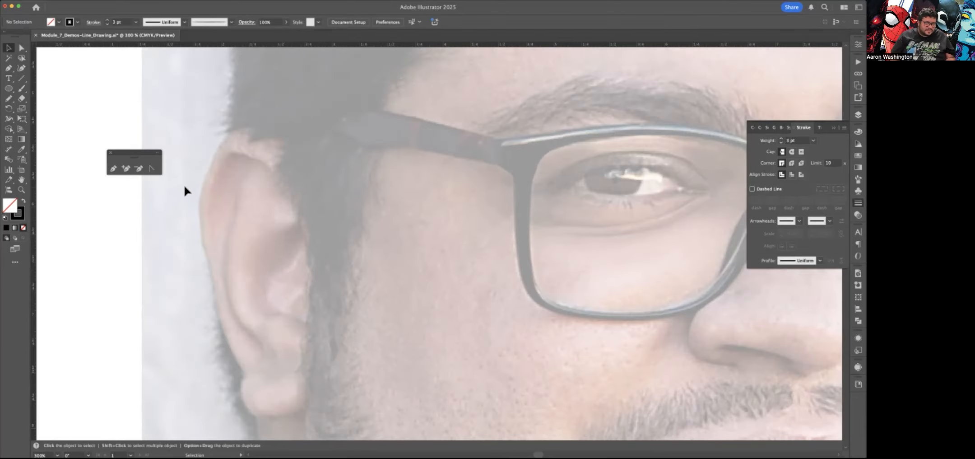
left_click(8, 98)
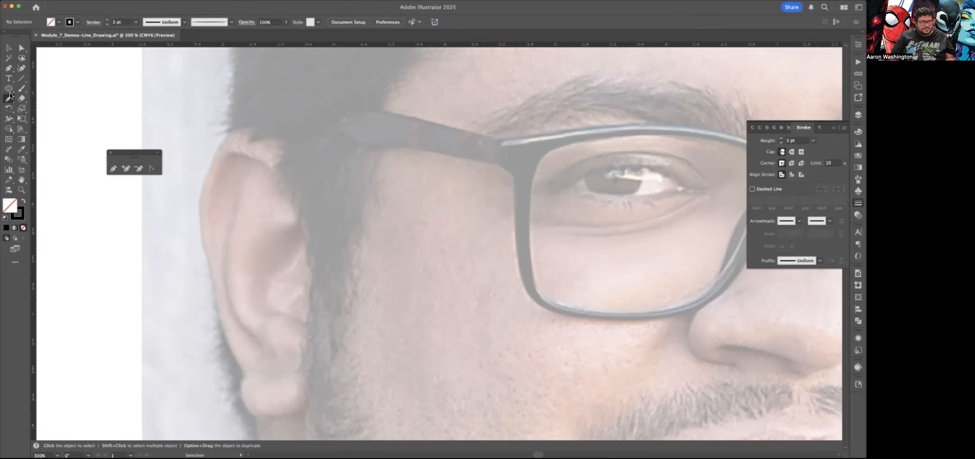
left_click(11, 99)
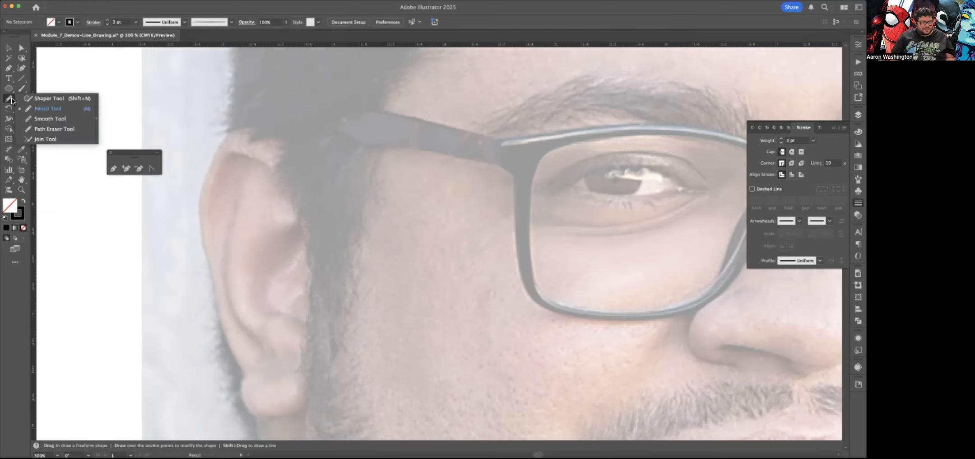
left_click(46, 107)
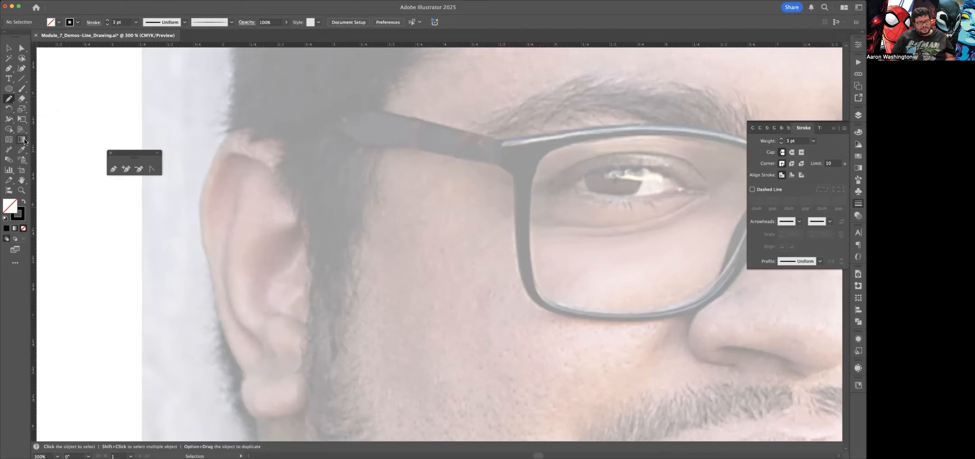
double_click(11, 101)
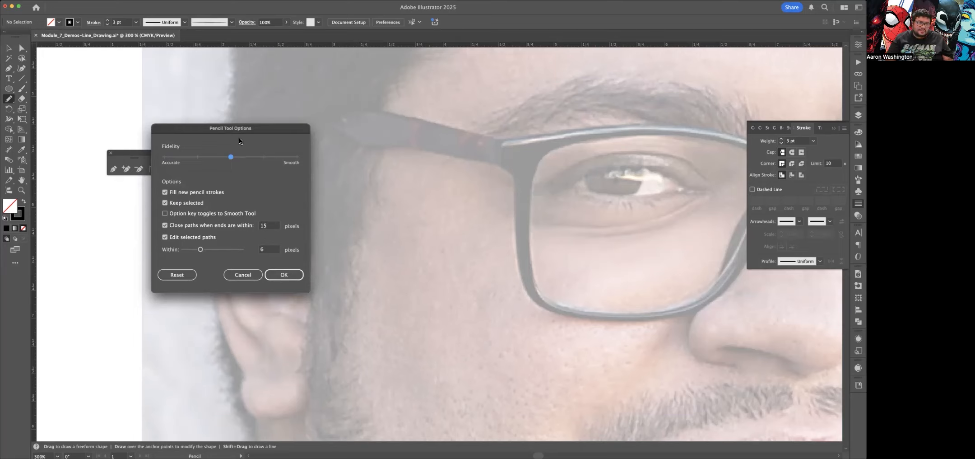
left_click(285, 275)
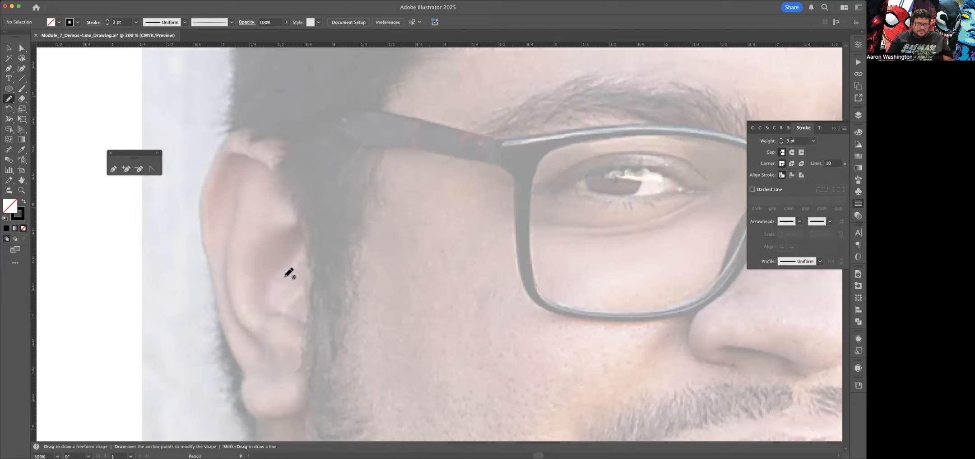
Step: Draw the outer ear outline with the Pencil tool from hairline to lobe, about 0.98 in wide and 2.63 in tall
scroll(285, 293, "down", 2)
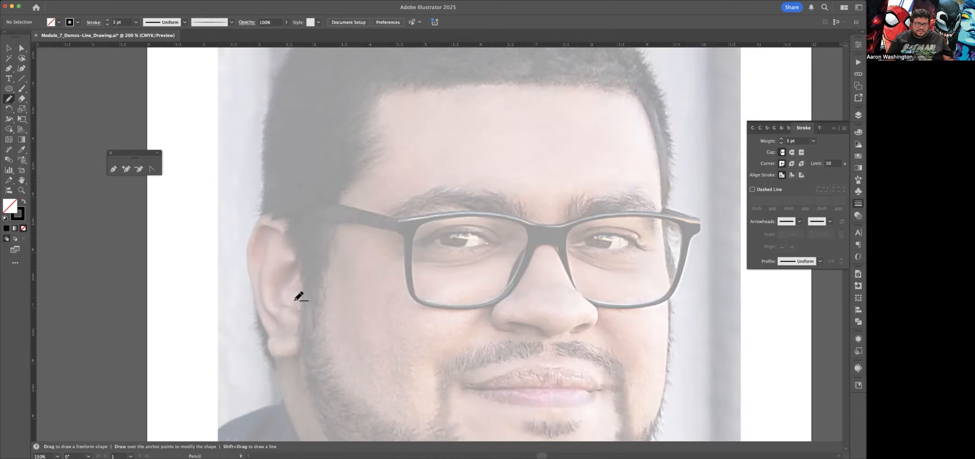
scroll(299, 296, "down", 2)
scroll(296, 298, "down", 2)
scroll(294, 296, "right", 2)
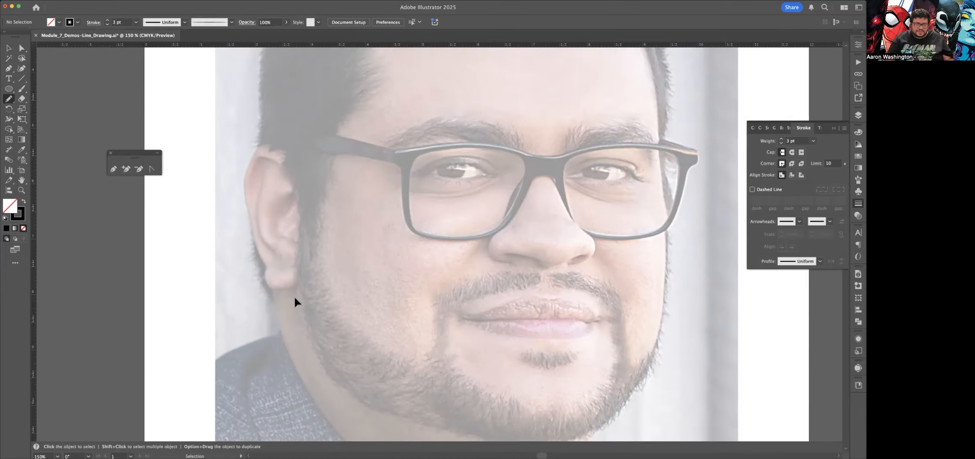
scroll(293, 288, "left", 2)
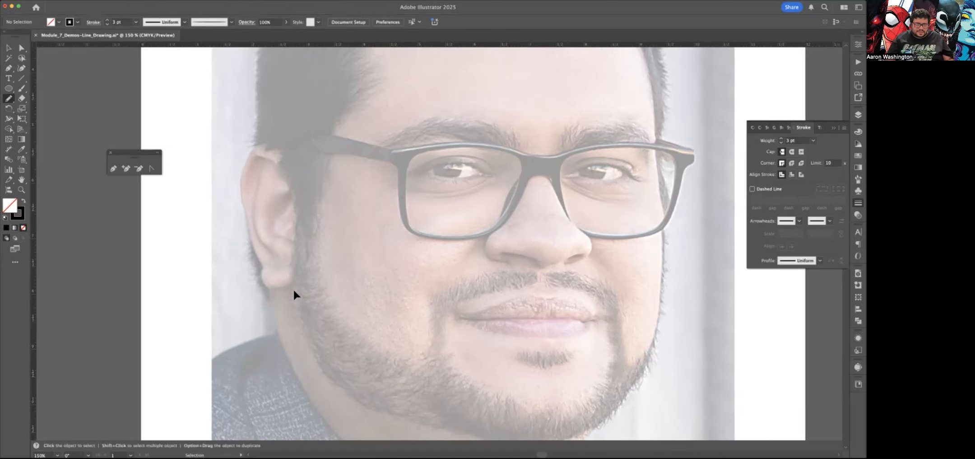
scroll(255, 261, "up", 2)
scroll(255, 261, "up", 2)
scroll(255, 259, "up", 3)
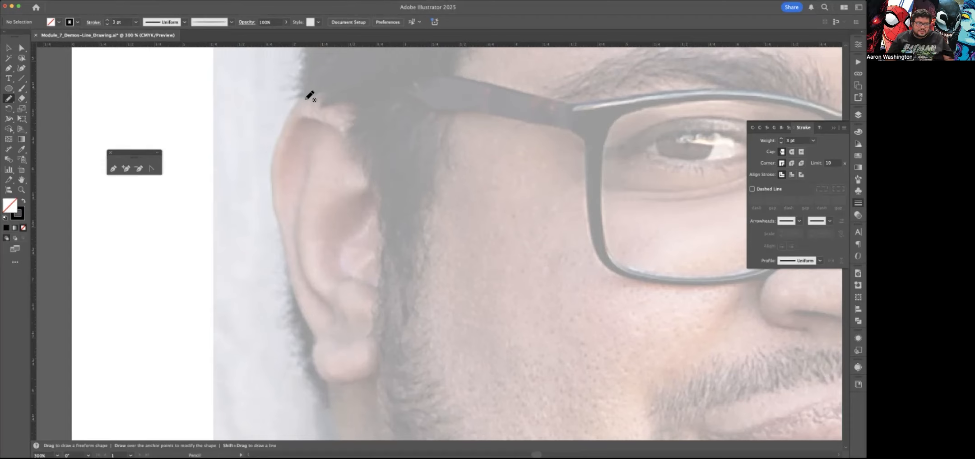
mouse_move(297, 107)
left_mouse_down()
mouse_move(272, 186)
mouse_move(290, 285)
mouse_move(313, 337)
mouse_move(381, 370)
left_mouse_up()
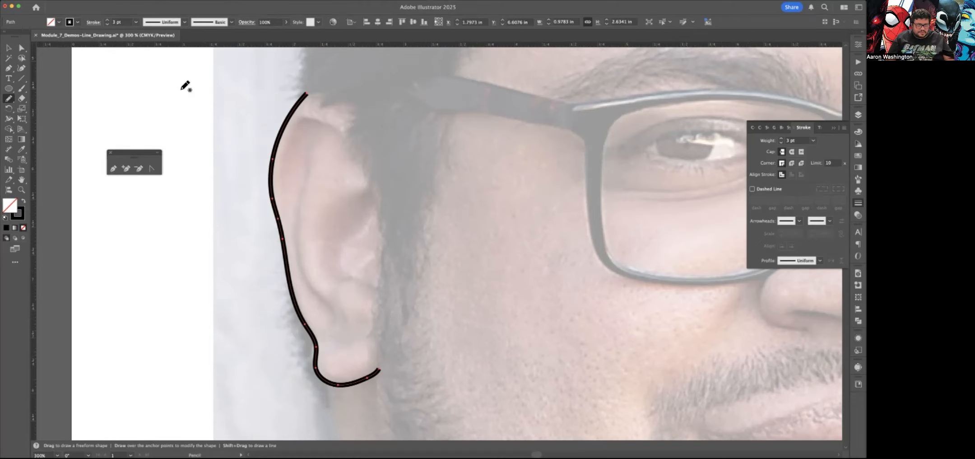
Step: Apply the thin tapered art brush to the pencil-drawn ear outline, set its stroke weight to 3 pt, and deselect it
key("v")
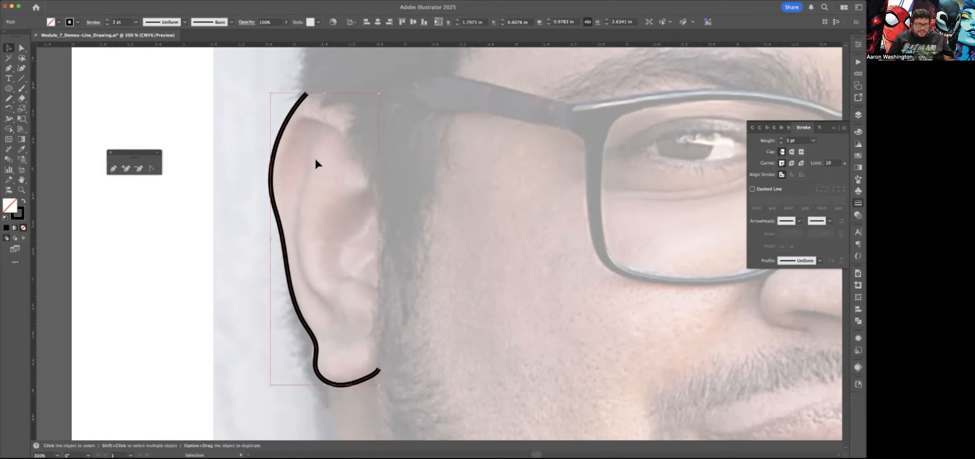
left_click(858, 179)
scroll(793, 166, "down", 5)
left_click(793, 159)
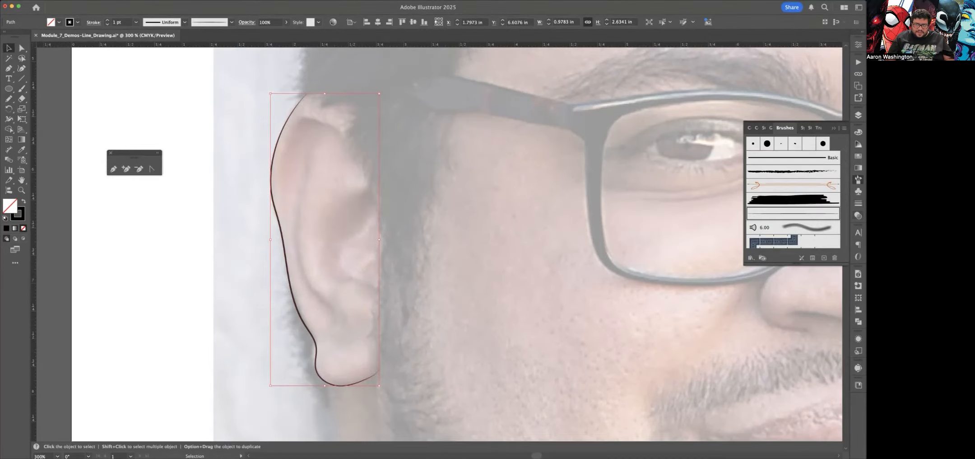
left_click(858, 203)
left_click(781, 138)
left_click(781, 138)
left_click(214, 221)
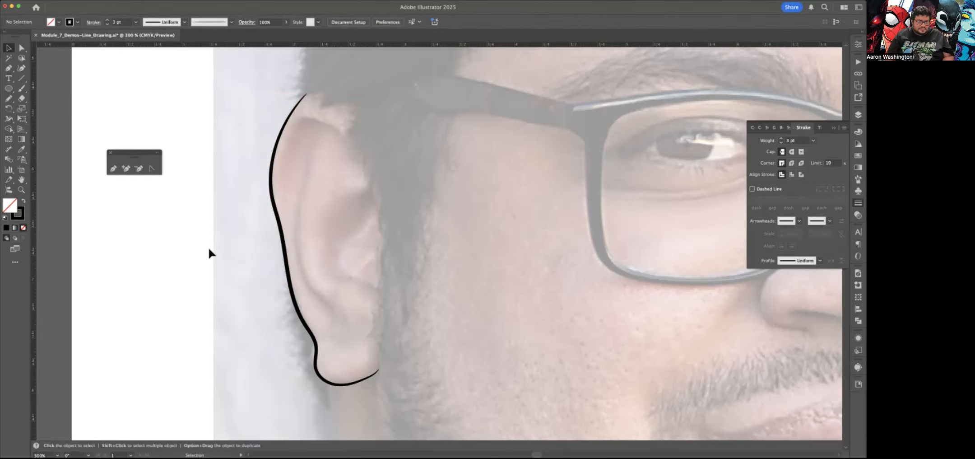
Step: Reshape the ear outline just above the lobe by moving its anchor points with the Direct Selection tool
scroll(310, 243, "down", 2)
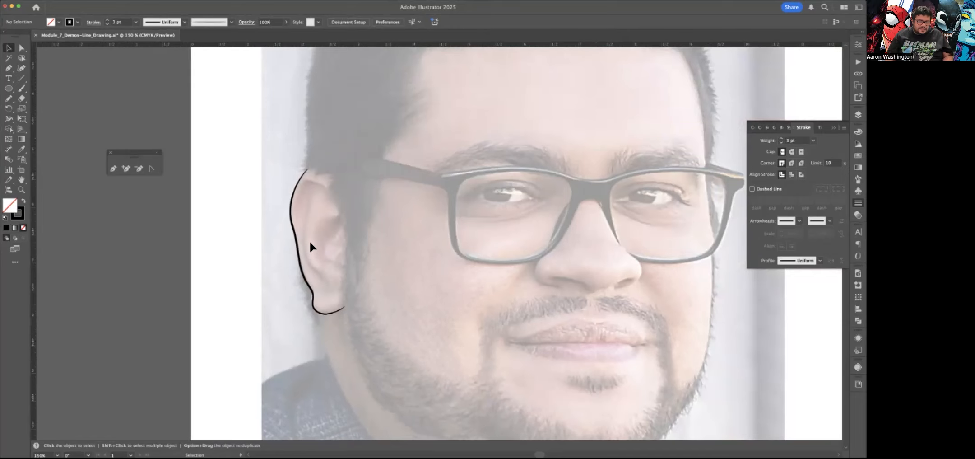
scroll(309, 244, "right", 5)
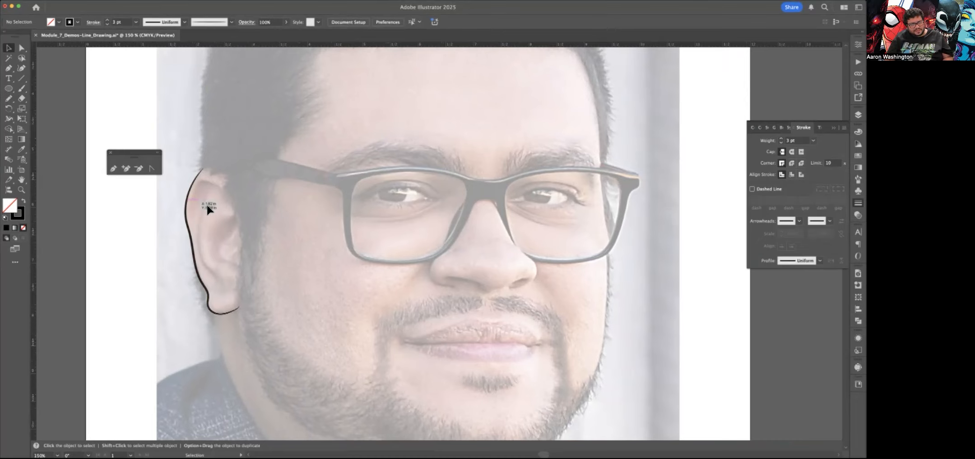
key("a")
scroll(211, 203, "left", 2)
scroll(212, 206, "up", 4)
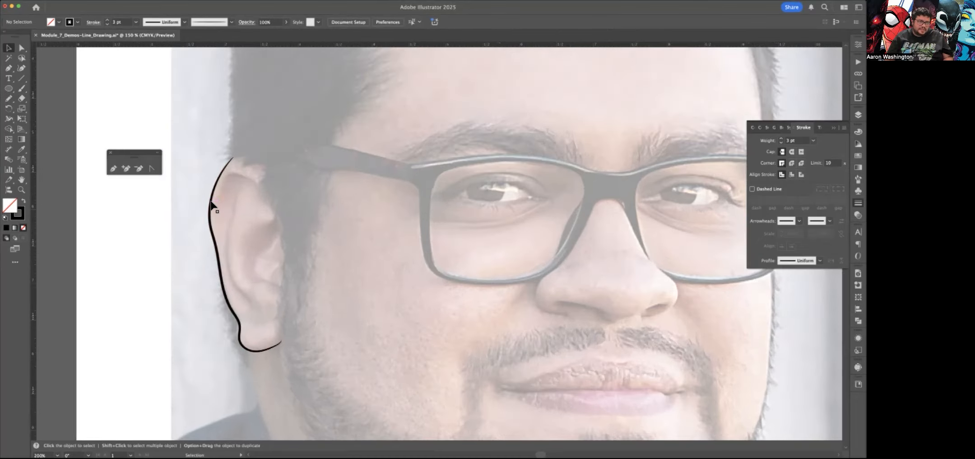
scroll(211, 205, "left", 1)
key("v")
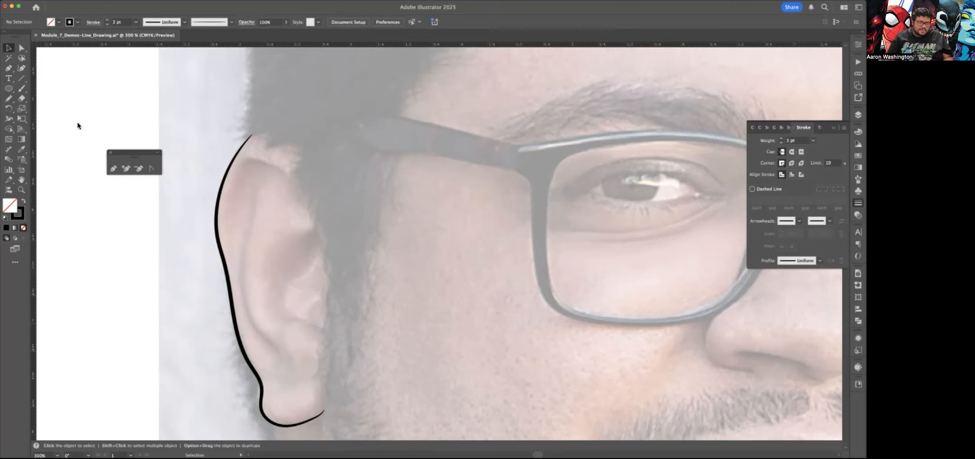
key("a")
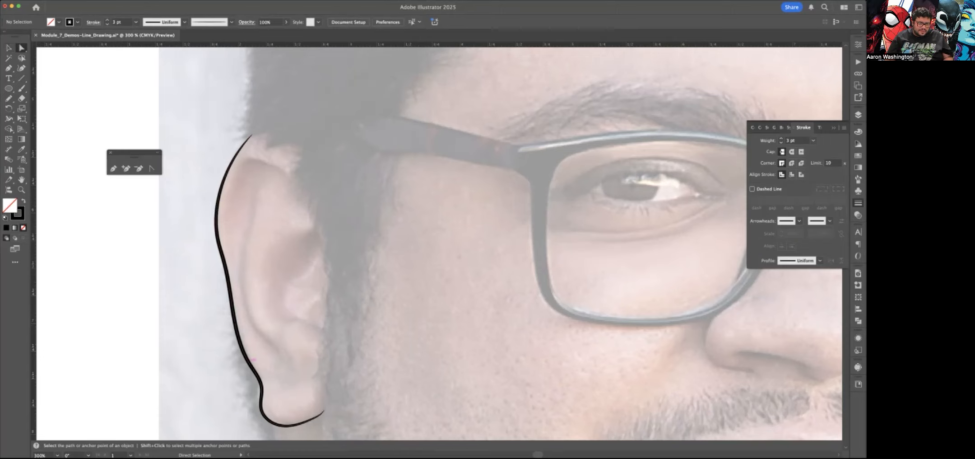
left_click(262, 389)
mouse_move(262, 389)
left_mouse_down()
mouse_move(260, 382)
mouse_move(259, 405)
left_mouse_up()
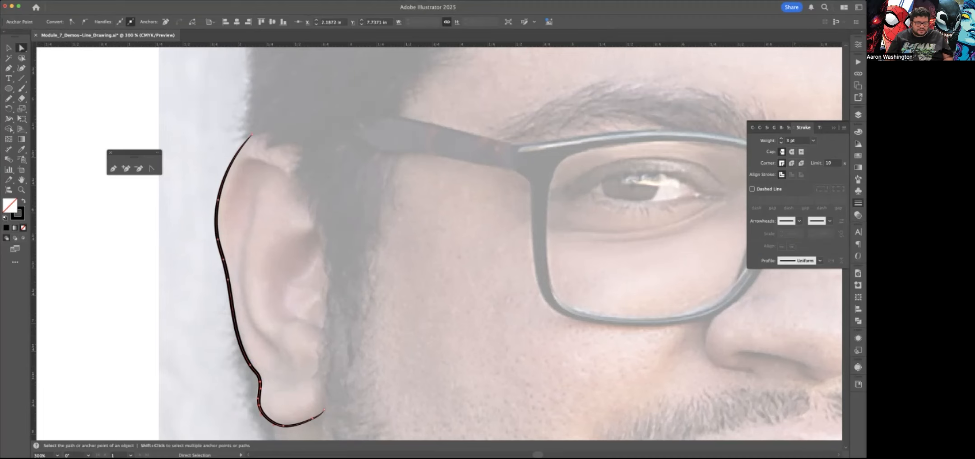
Step: Delete the ear outline drawn with the Pencil tool
key("super+minus")
left_click(7, 47)
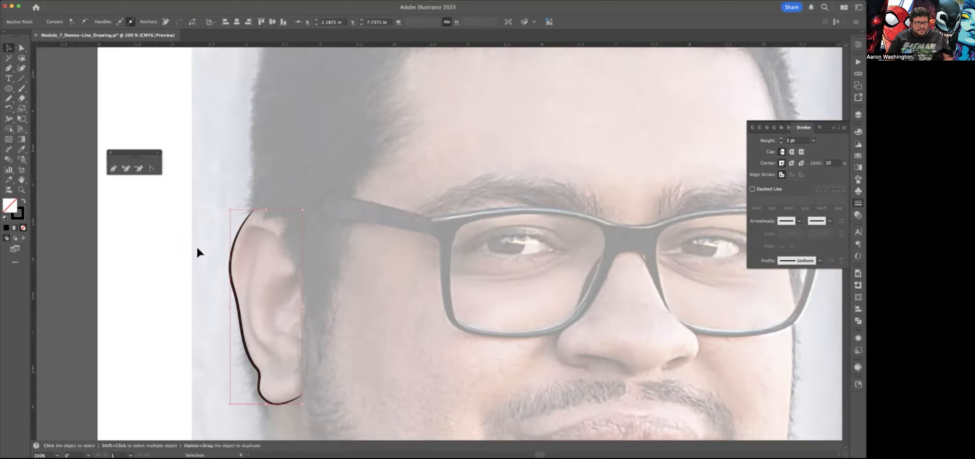
left_click(236, 295)
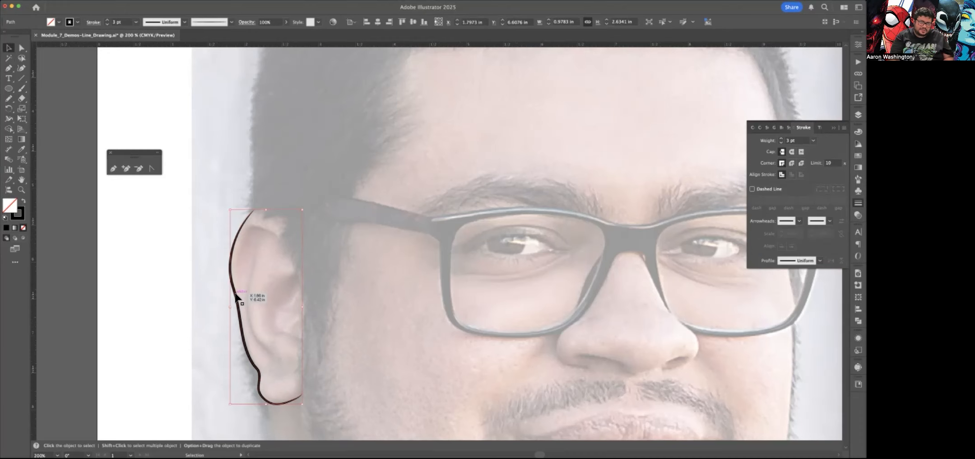
key("Delete")
scroll(237, 258, "down", 2)
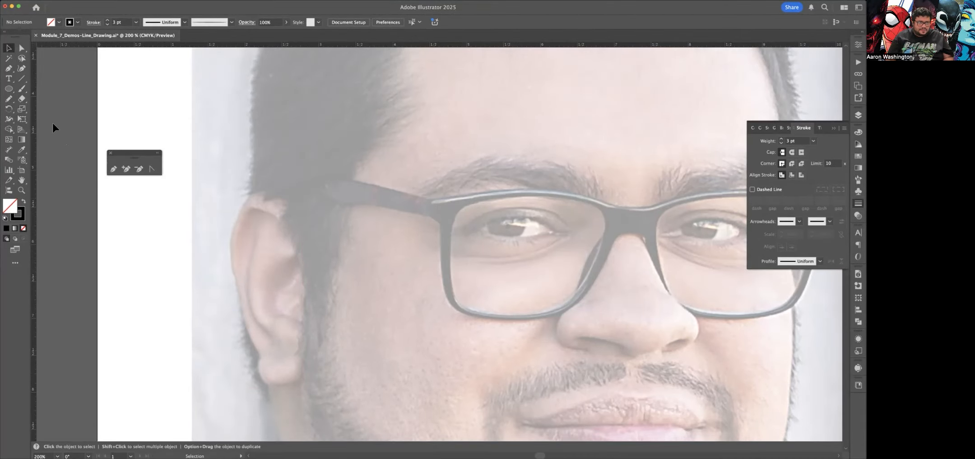
Step: Draw the outer ear outline with the Paintbrush and the thin tapered brush, about 1.01 in wide and 2.64 in tall
left_click(22, 87)
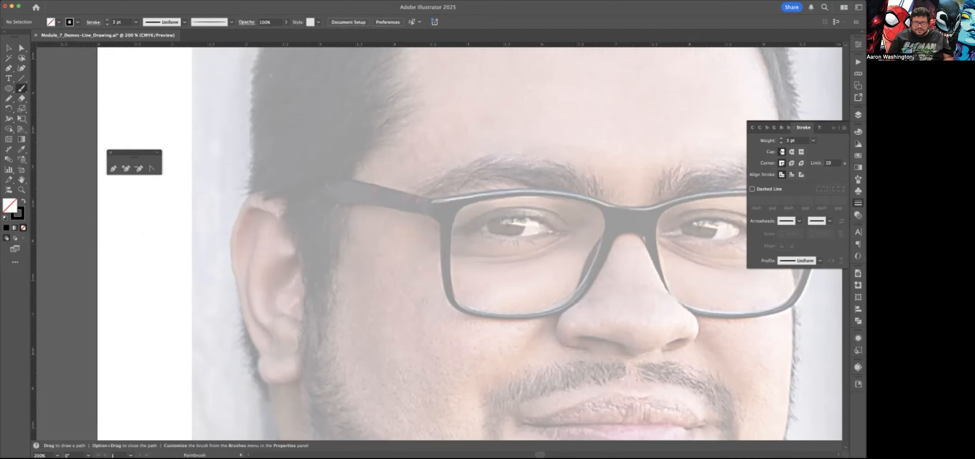
left_click(858, 179)
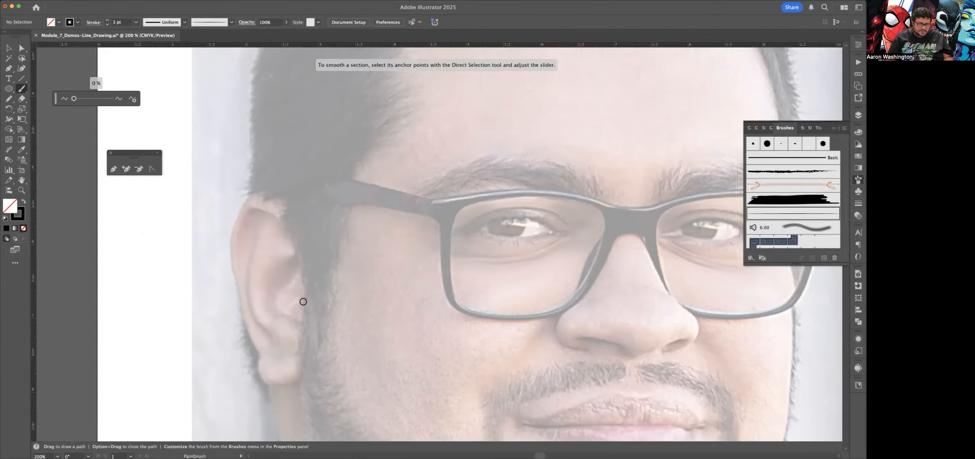
scroll(271, 299, "up", 1)
scroll(276, 289, "down", 1)
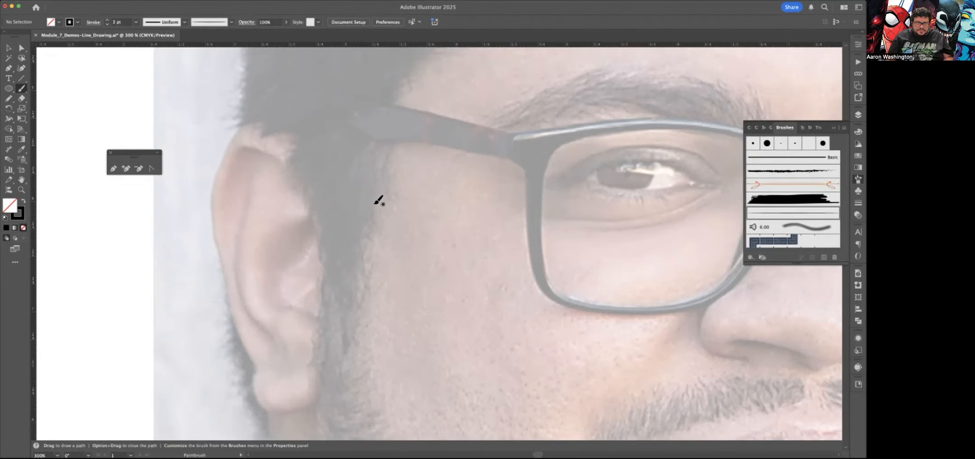
scroll(262, 129, "down", 1)
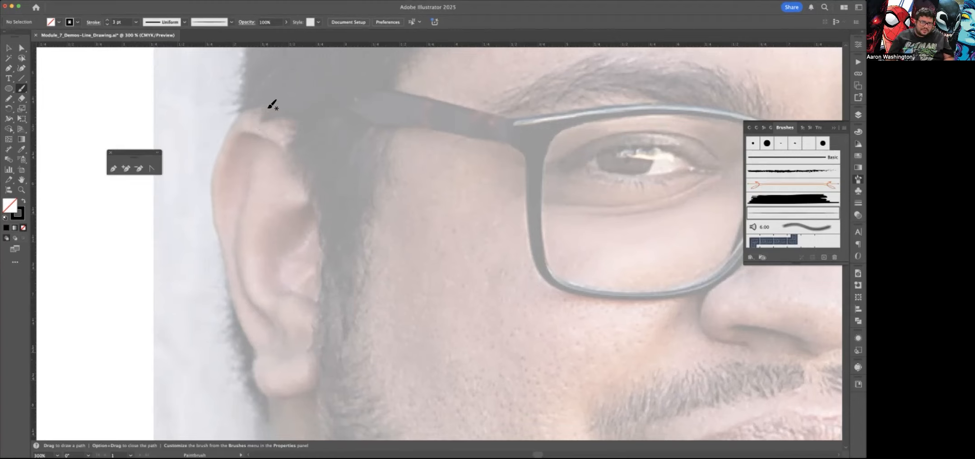
mouse_move(233, 130)
left_mouse_down()
mouse_move(217, 173)
mouse_move(216, 235)
mouse_move(241, 326)
left_mouse_up()
left_click_drag(261, 387, 324, 377)
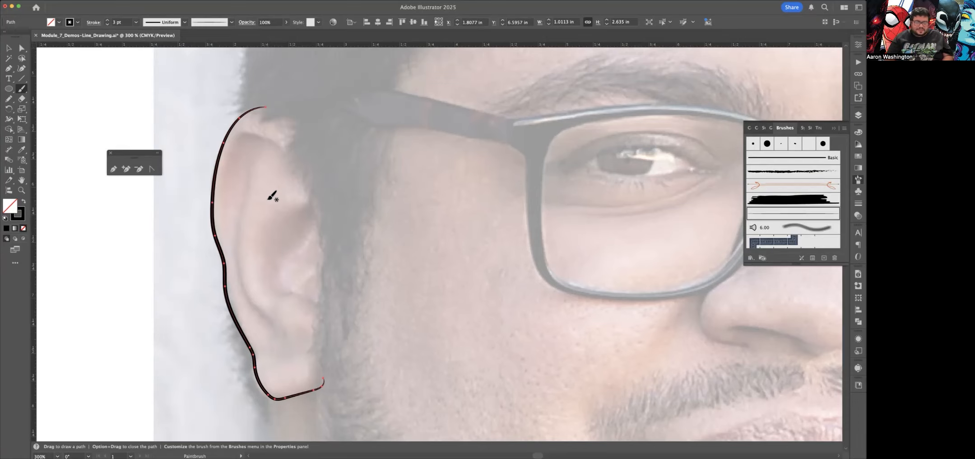
Step: Smooth the painted ear outline around the lobe by moving its anchor points with Direct Selection, and deselect the path
left_click(9, 48)
left_click(23, 49)
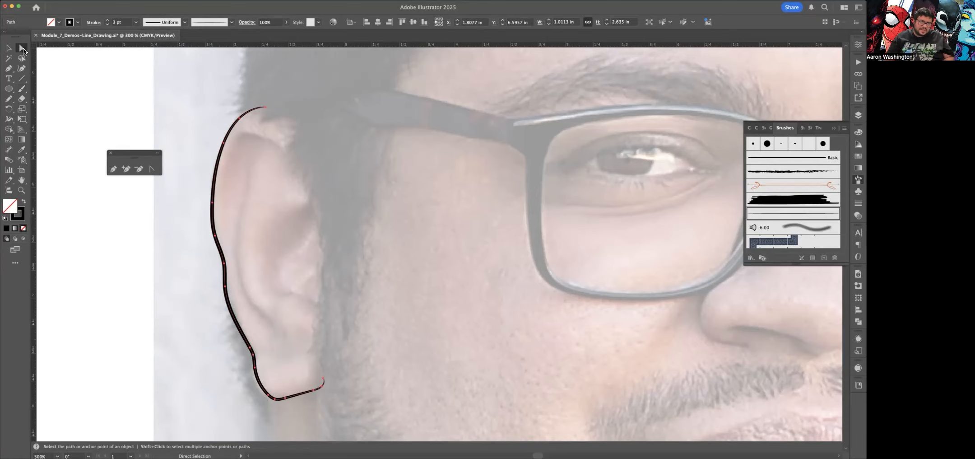
scroll(261, 341, "down", 2)
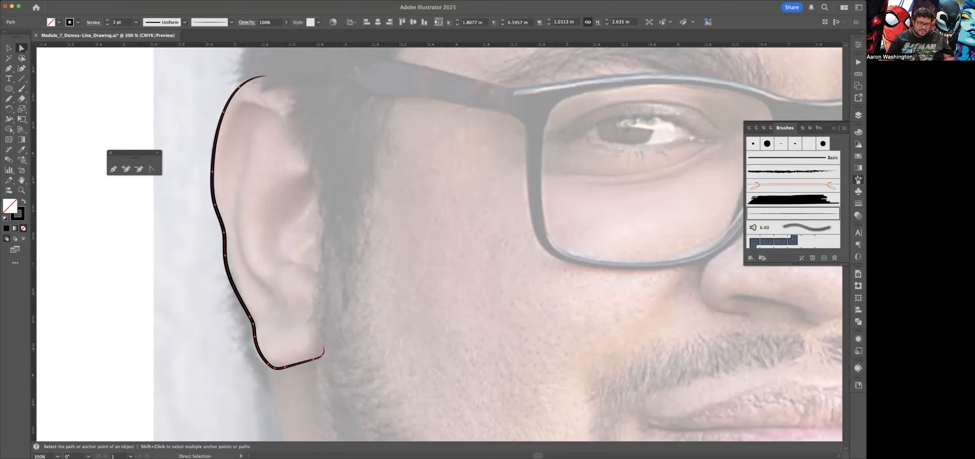
left_click(254, 337)
left_click_drag(254, 337, 274, 367)
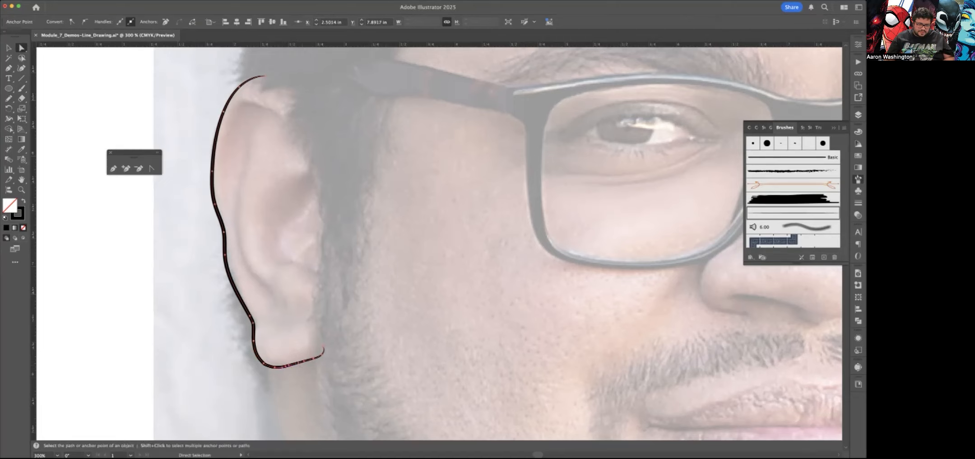
left_click(324, 348)
left_click(309, 322)
scroll(326, 306, "down", 2)
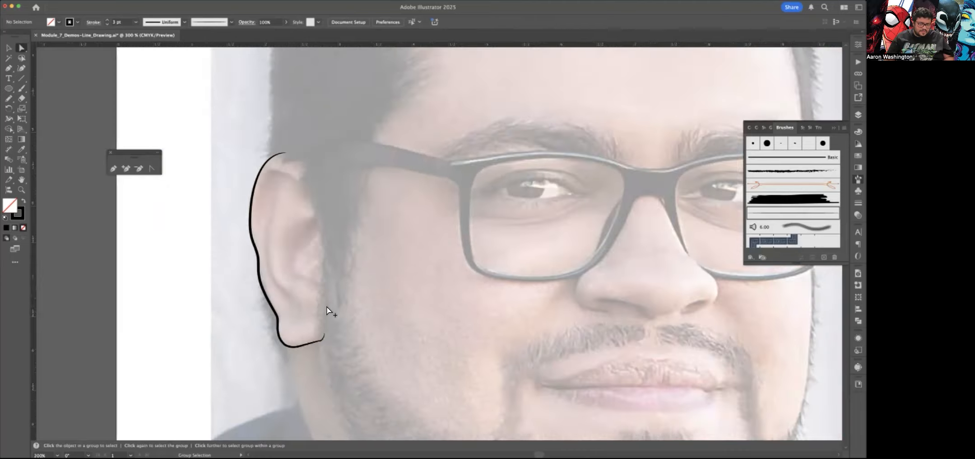
scroll(327, 305, "right", 2)
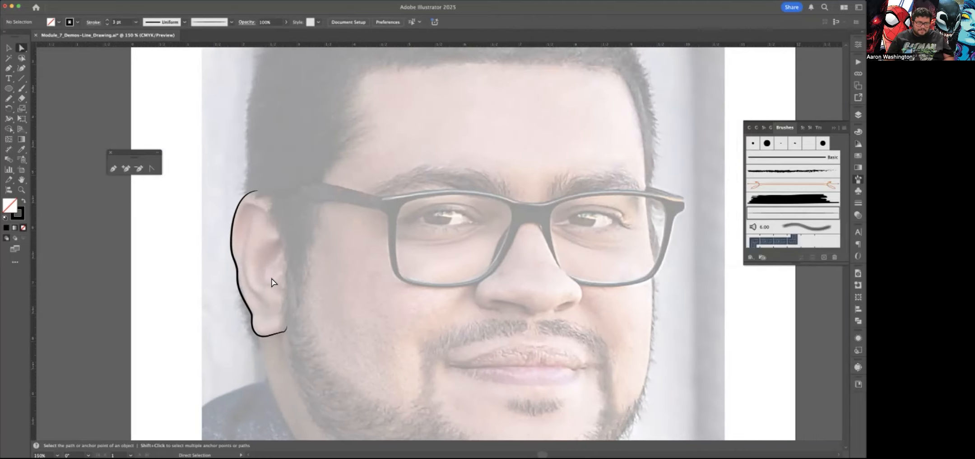
Step: Paint four inner ear lines: a long fold about 0.38 by 1.47 in, a lower curve, a short hook and the upper rim
left_click(21, 88)
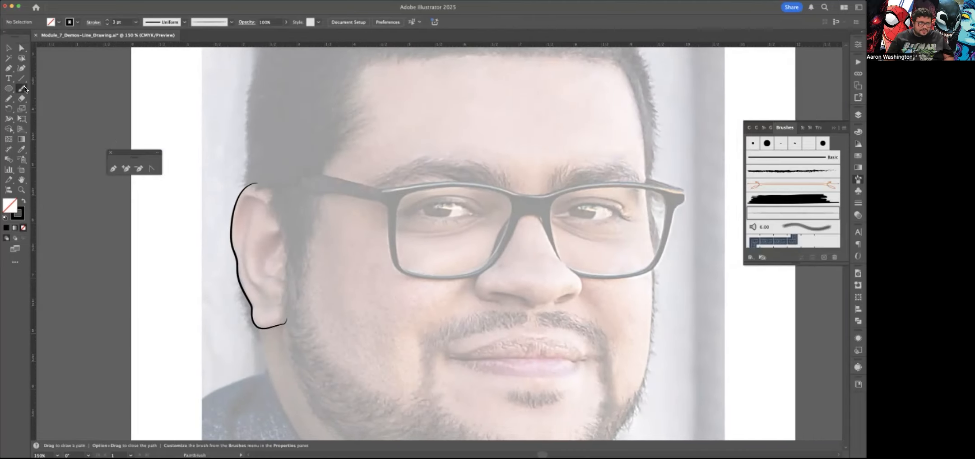
scroll(270, 321, "up", 2)
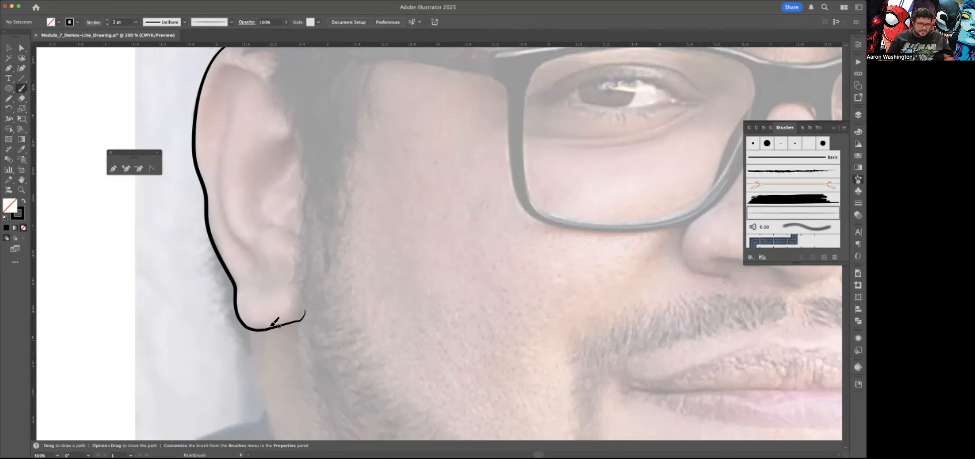
scroll(288, 271, "down", 1)
scroll(304, 278, "down", 1)
mouse_move(257, 149)
left_mouse_down()
mouse_move(245, 217)
mouse_move(271, 258)
left_mouse_up()
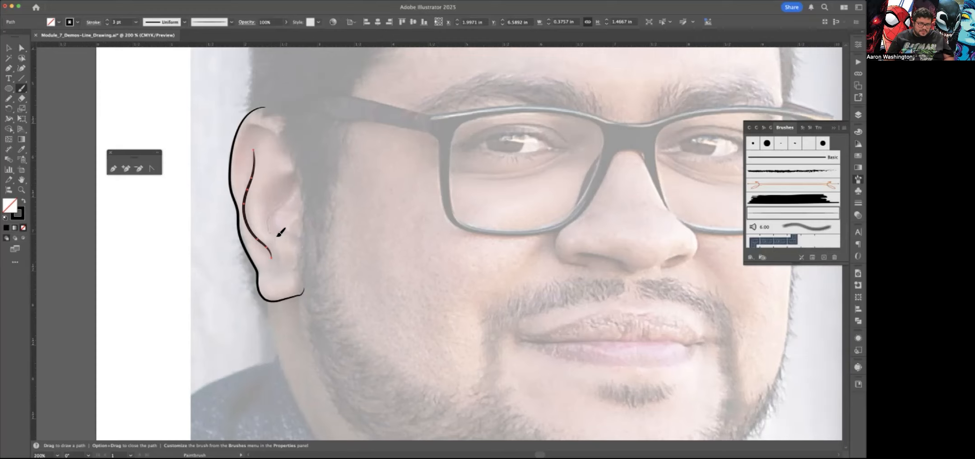
left_click_drag(308, 242, 306, 240)
mouse_move(282, 158)
left_mouse_down()
mouse_move(291, 172)
mouse_move(298, 164)
left_mouse_up()
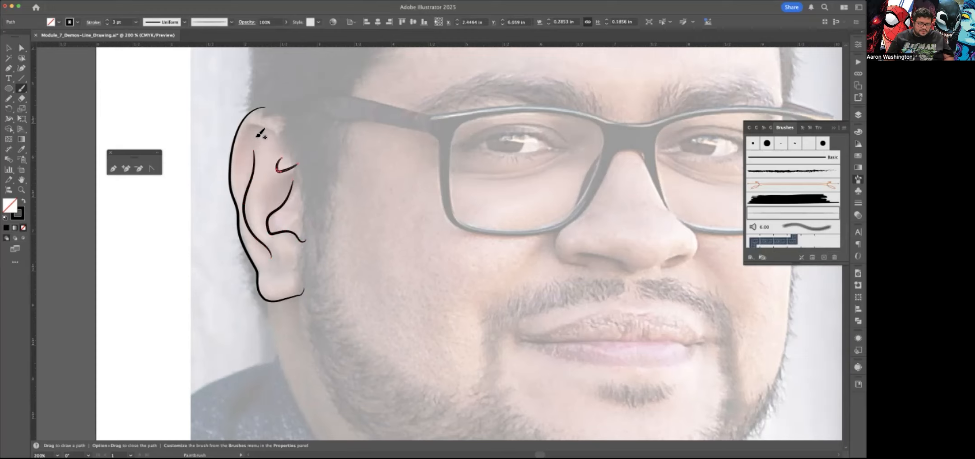
mouse_move(237, 159)
left_mouse_down()
mouse_move(253, 127)
mouse_move(281, 149)
left_mouse_up()
left_click(336, 203, "super")
Step: Set the lower inner ear curve's stroke weight to 1 pt and deselect it to compare line thickness
scroll(352, 220, "down", 1)
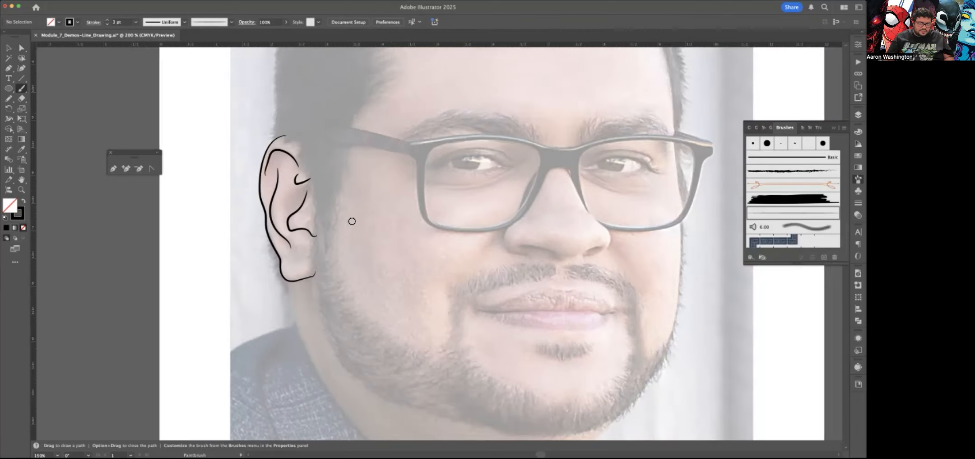
scroll(350, 221, "right", 1)
scroll(353, 221, "up", 1)
left_click(235, 246, "super")
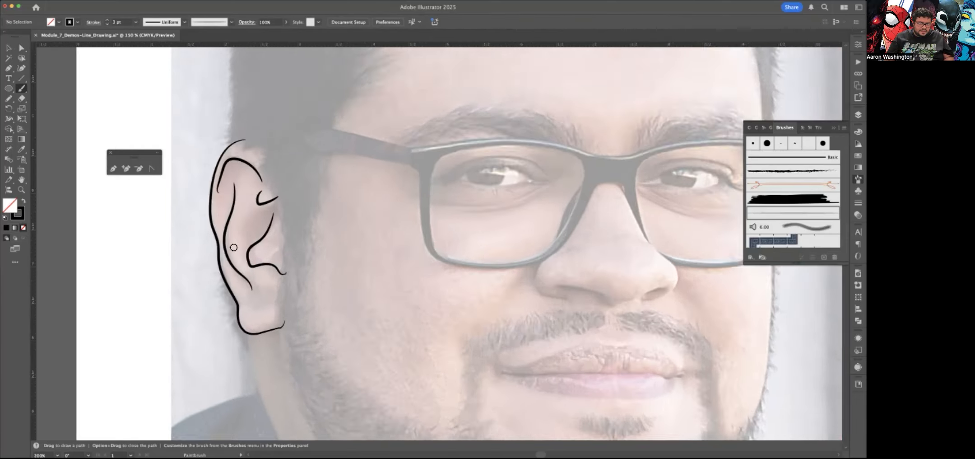
left_click(235, 246, "super")
left_click(12, 52)
left_click(279, 228)
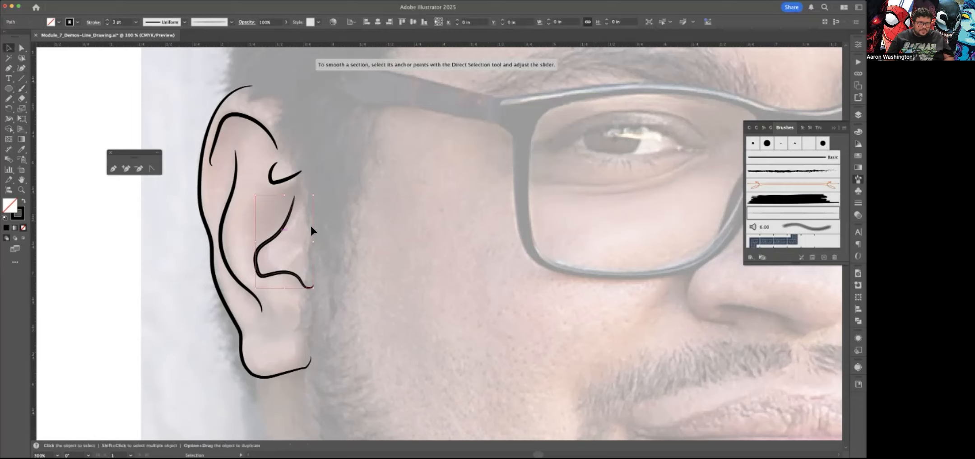
left_click(858, 203)
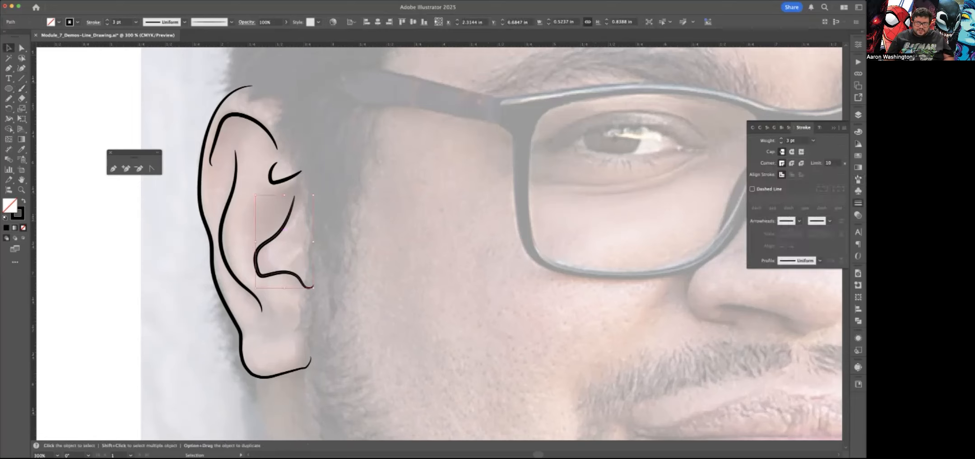
left_click(819, 142)
left_click(819, 142)
left_click(483, 234)
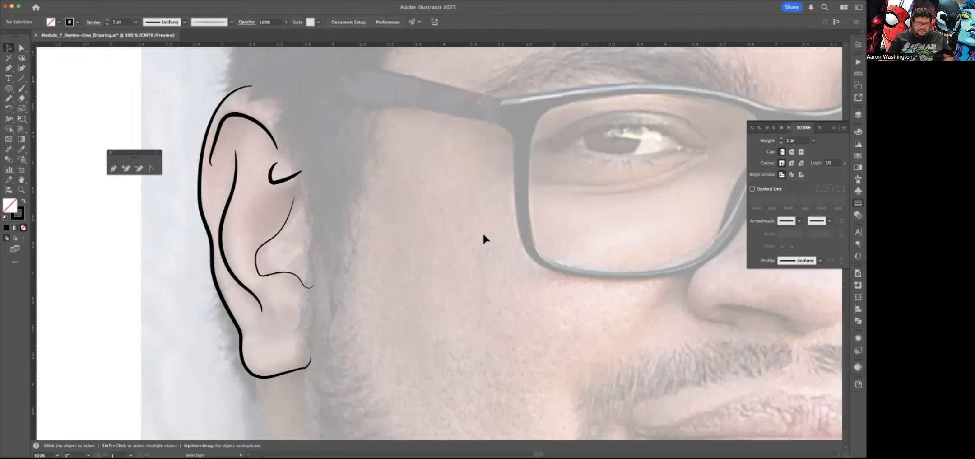
Step: Undo the stroke weight change on the lower inner ear curve
key("a")
key("super+z")
key("super+z")
Step: Show the available brushes again and review the traced ear against the portrait
scroll(348, 267, "down", 2)
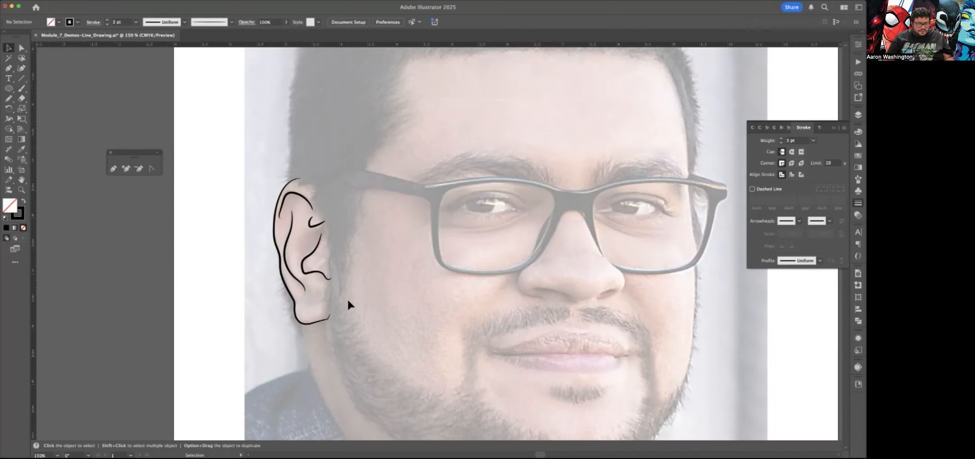
scroll(348, 300, "right", 2)
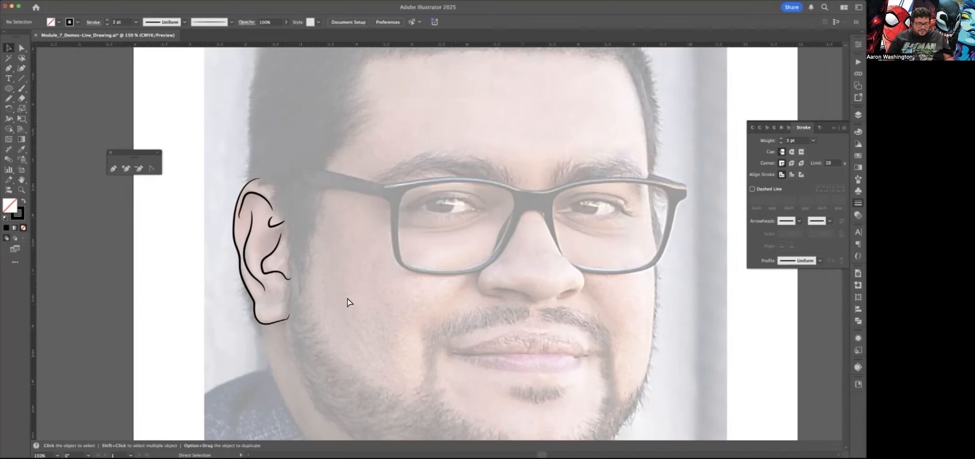
left_click(858, 179)
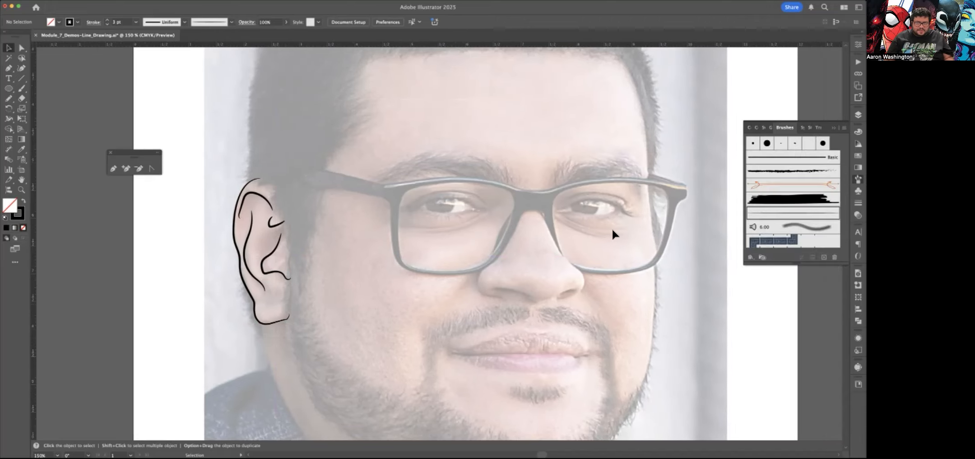
scroll(314, 266, "up", 3)
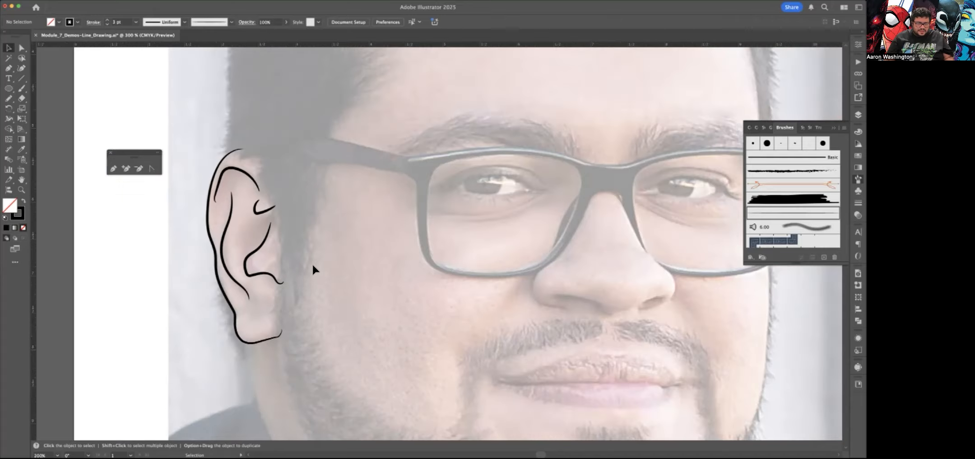